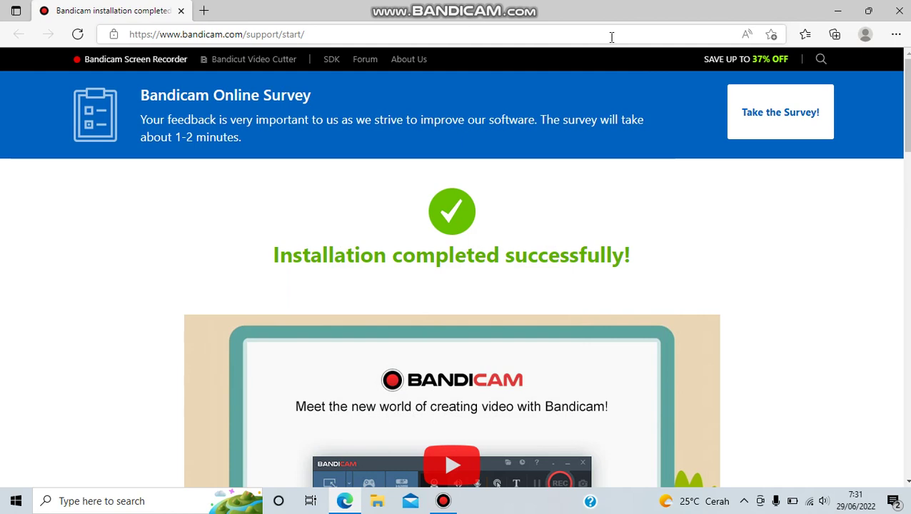
- Search the web for "orthanc", open the Orthanc DICOM Server download page, and close the search results
{"action": "left_click", "coordinate": [610, 38]}
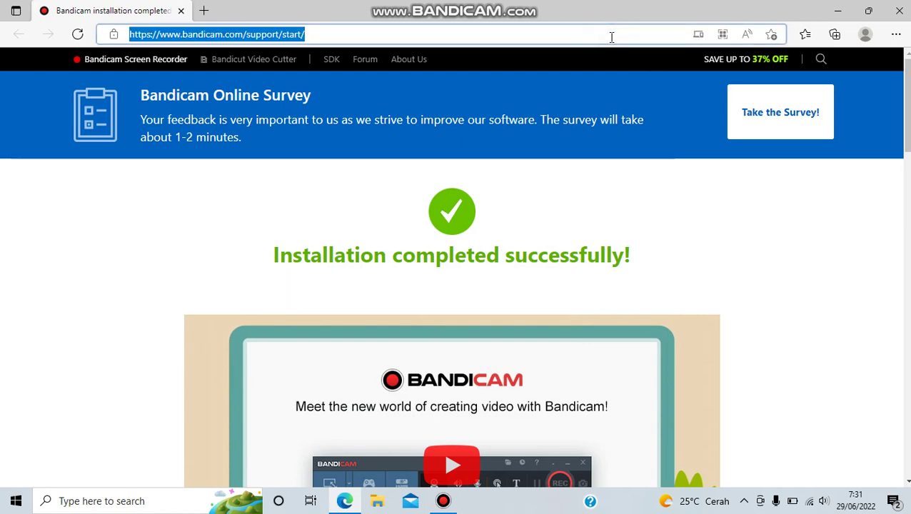
{"action": "type", "text": "orthan"}
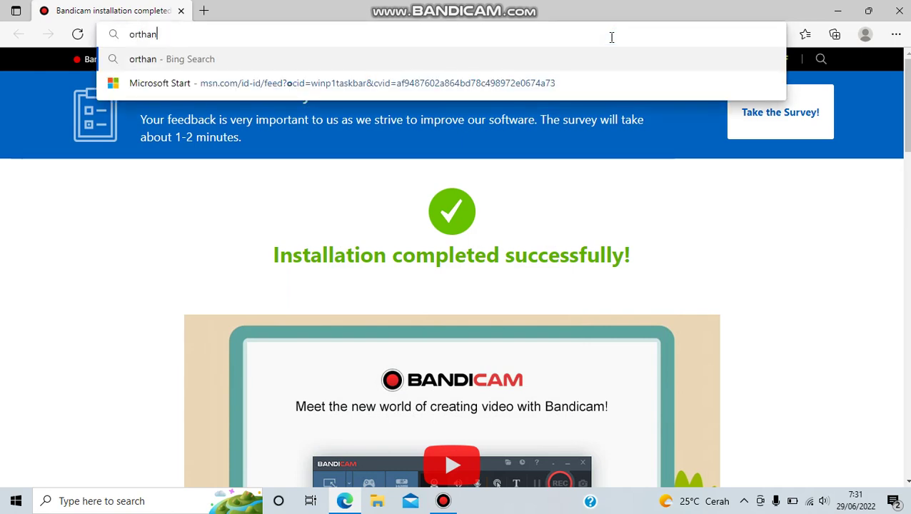
{"action": "type", "text": "c"}
{"action": "key", "text": "Return"}
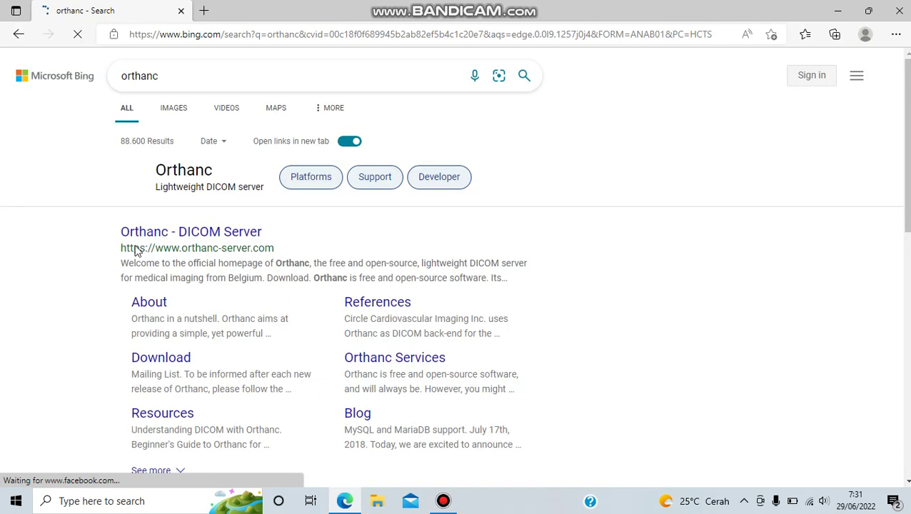
{"action": "left_click", "coordinate": [180, 365]}
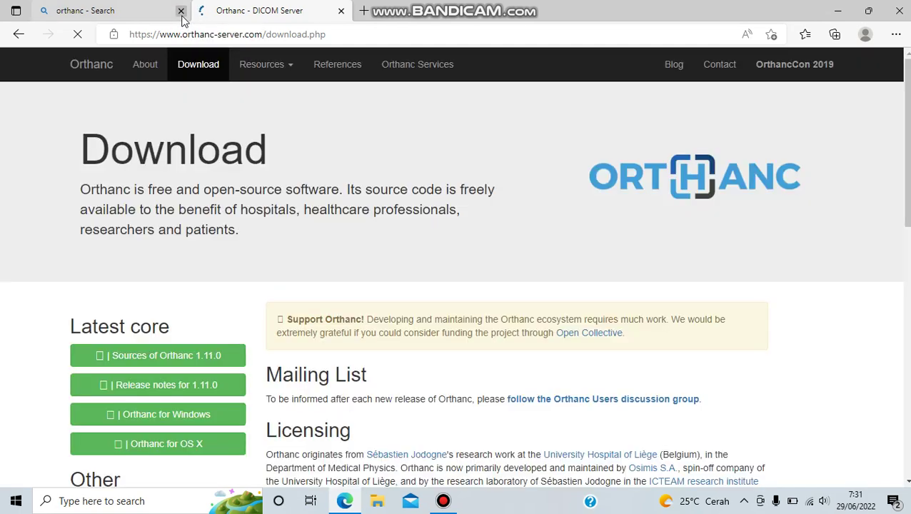
{"action": "left_click", "coordinate": [181, 13]}
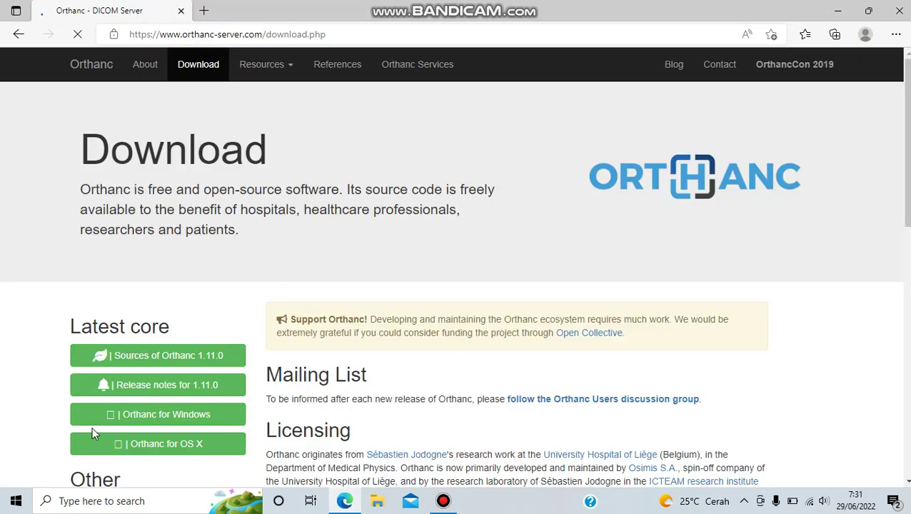
- Go from Orthanc for Windows to the Osimis downloads site and allow its cookies
{"action": "left_click", "coordinate": [153, 418]}
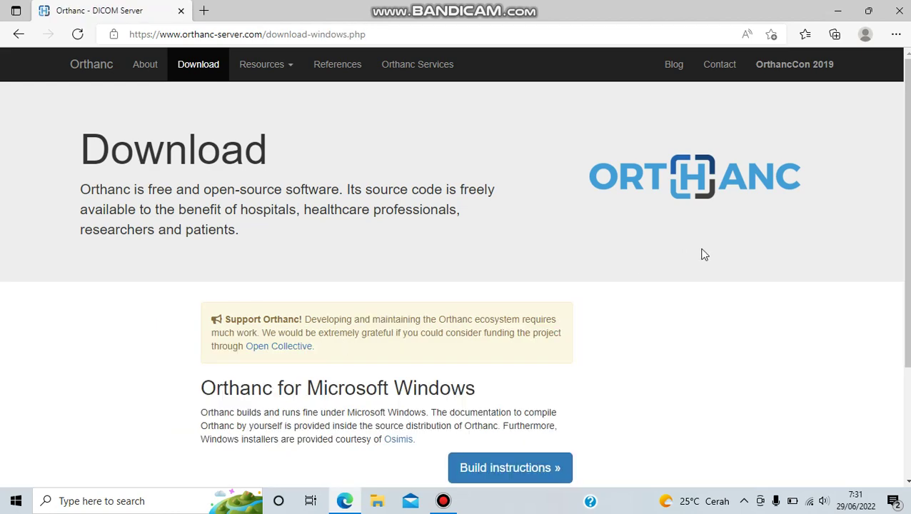
{"action": "left_click_drag", "start_coordinate": [907, 96], "coordinate": [908, 190]}
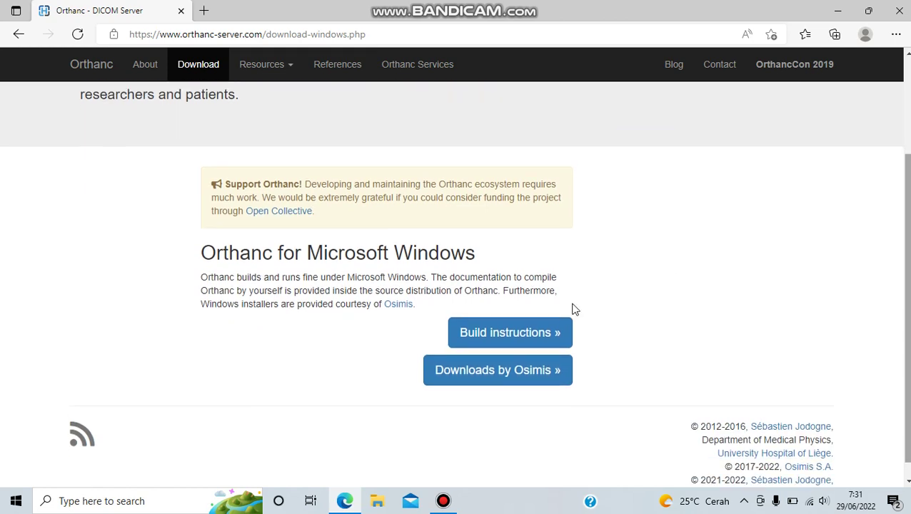
{"action": "left_click", "coordinate": [464, 376]}
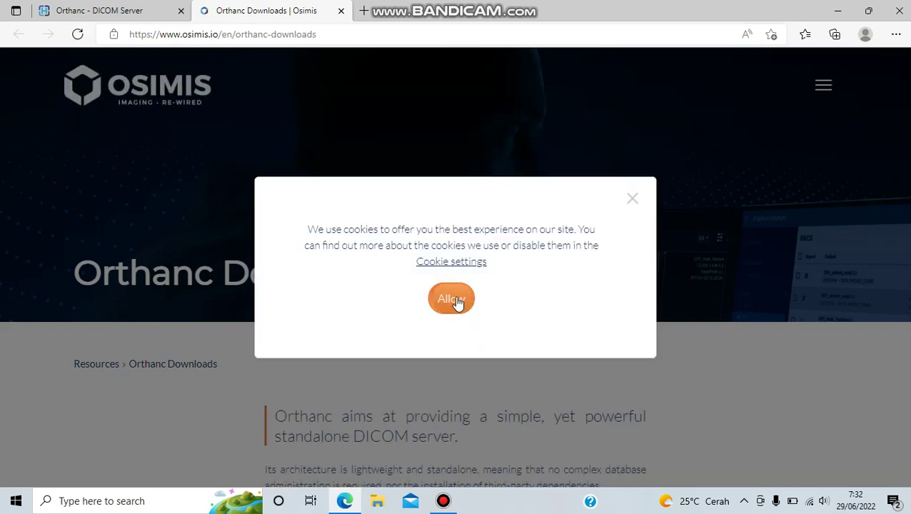
{"action": "left_click", "coordinate": [457, 301]}
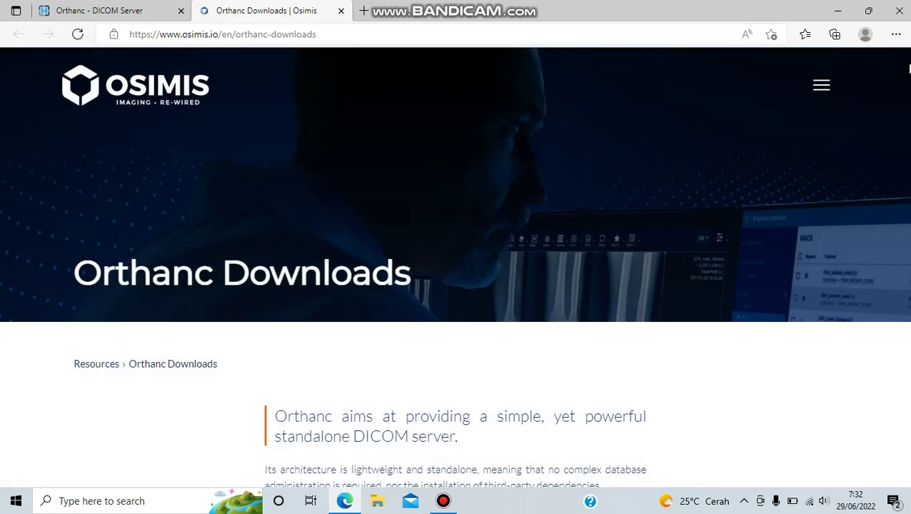
- Download the 64-bit Windows version of Orthanc and its plugins
{"action": "scroll", "coordinate": [455, 285], "scroll_direction": "down", "scroll_amount": 3}
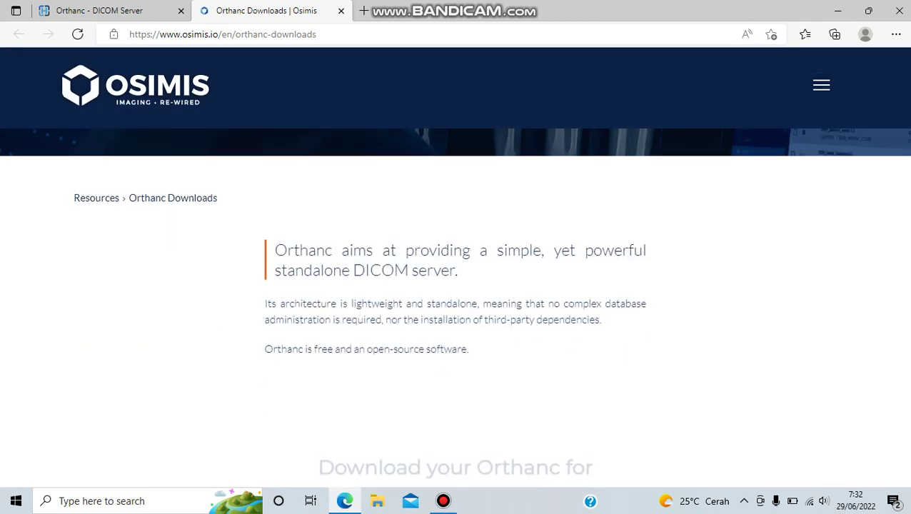
{"action": "scroll", "coordinate": [455, 307], "scroll_direction": "down", "scroll_amount": 2}
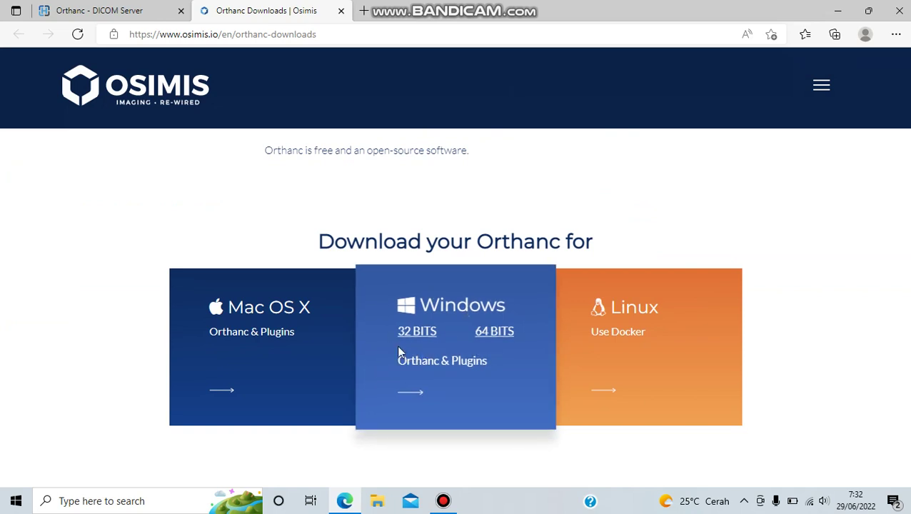
{"action": "left_click", "coordinate": [483, 338]}
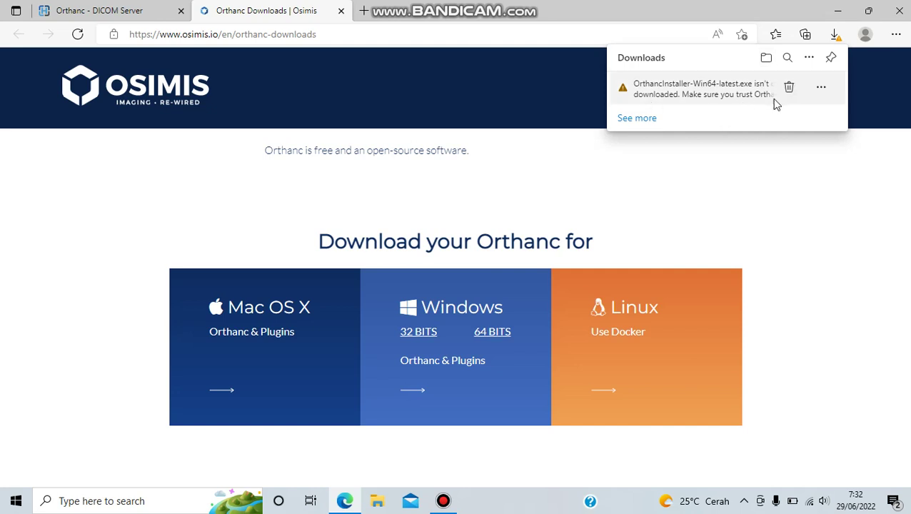
- Keep the flagged OrthancInstaller-Win64-latest.exe download despite the SmartScreen warning
{"action": "left_click", "coordinate": [827, 88]}
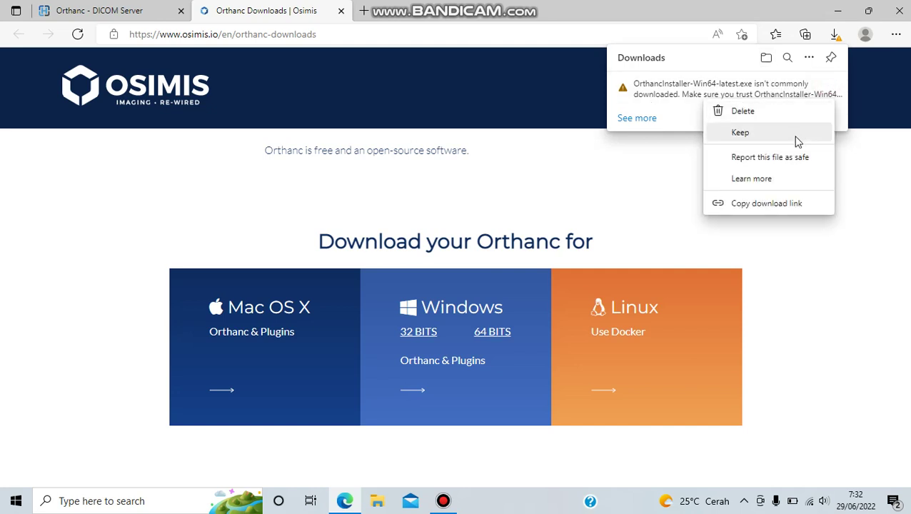
{"action": "left_click", "coordinate": [796, 138]}
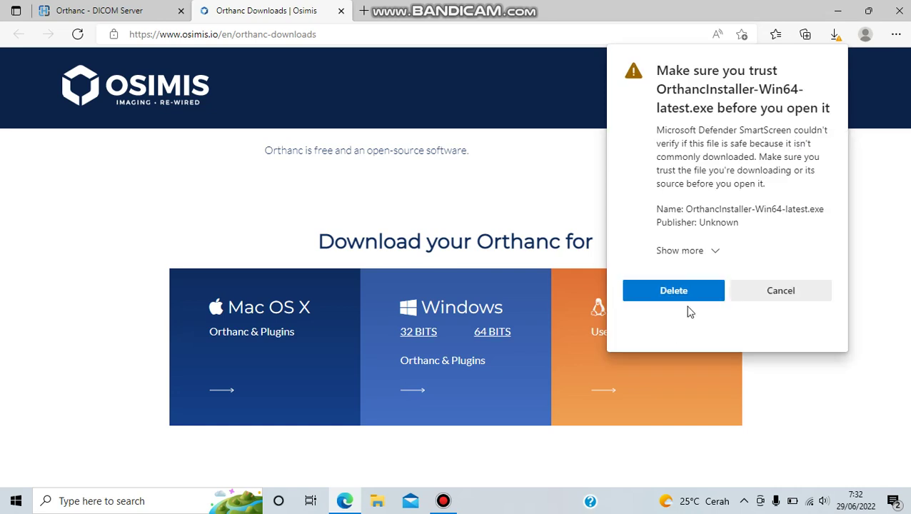
{"action": "left_click", "coordinate": [695, 255]}
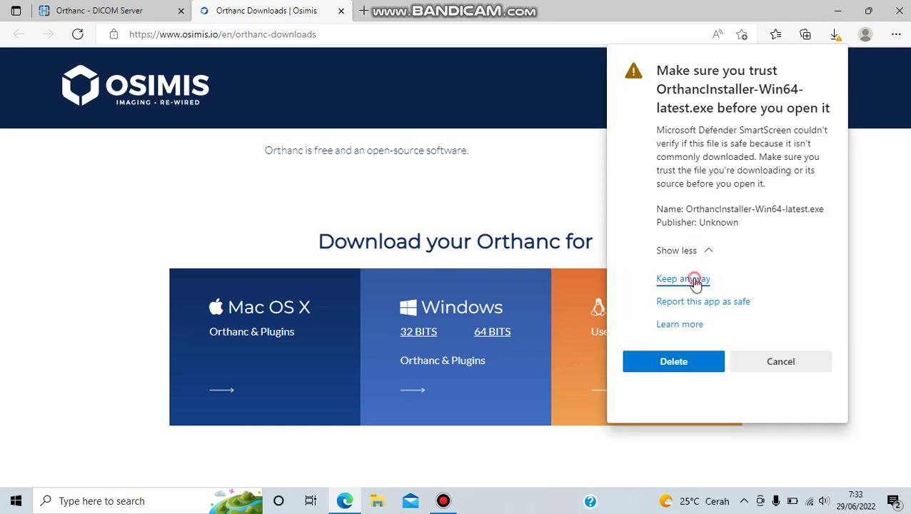
{"action": "left_click", "coordinate": [695, 280]}
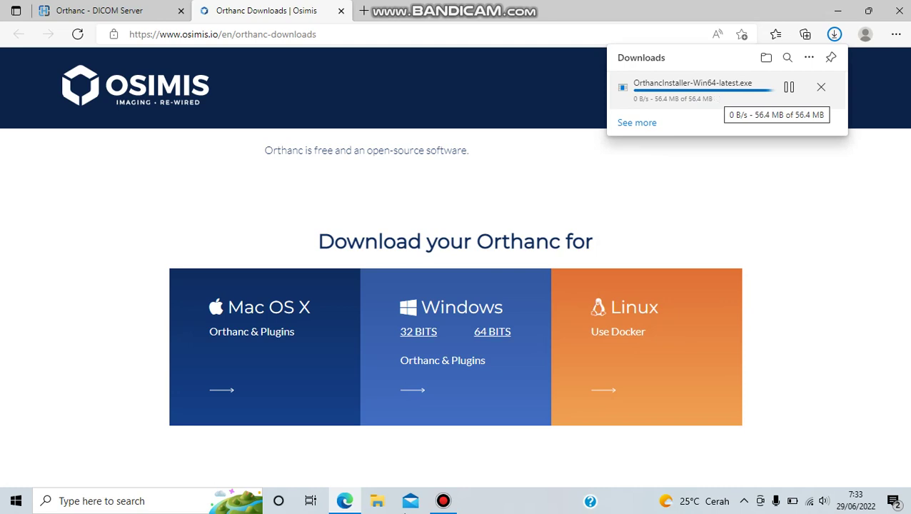
{"action": "left_click", "coordinate": [434, 503]}
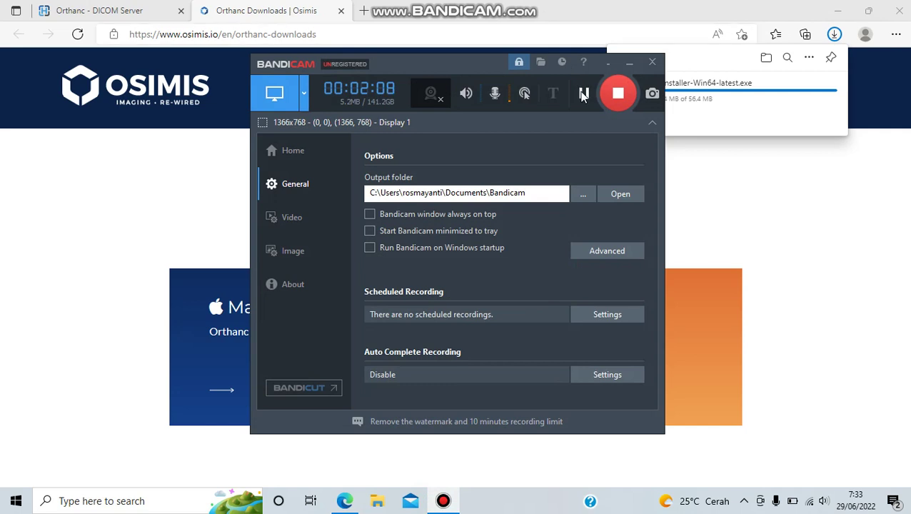
{"action": "left_click_drag", "start_coordinate": [582, 96], "coordinate": [467, 78]}
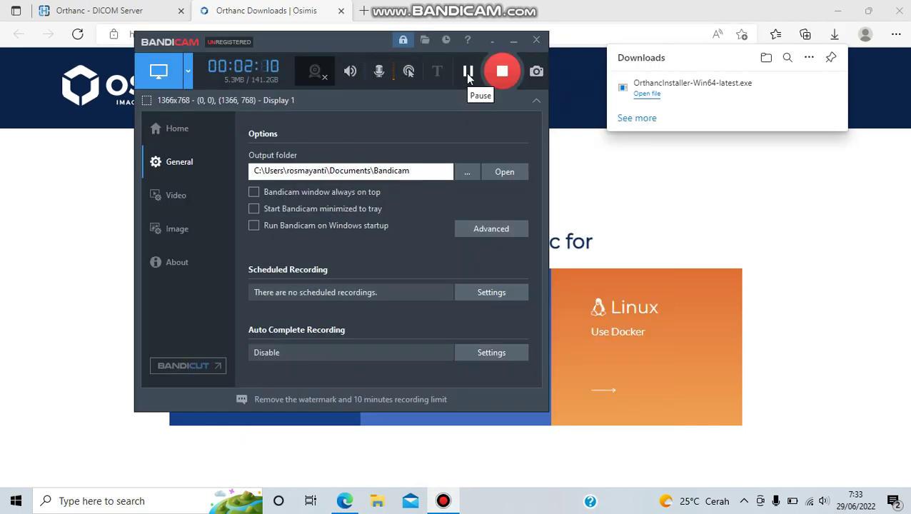
- Show the downloaded OrthancInstaller-Win64-latest.exe in its folder
{"action": "left_click", "coordinate": [653, 95]}
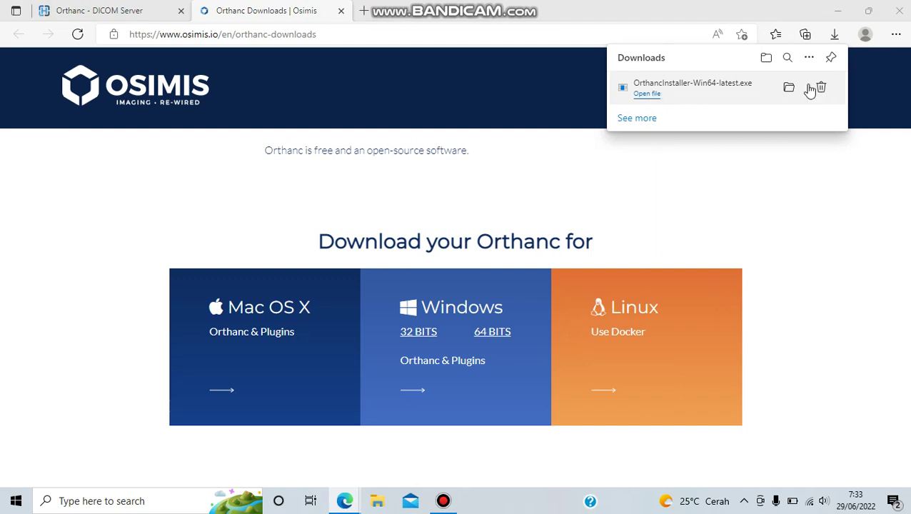
{"action": "left_click", "coordinate": [787, 87]}
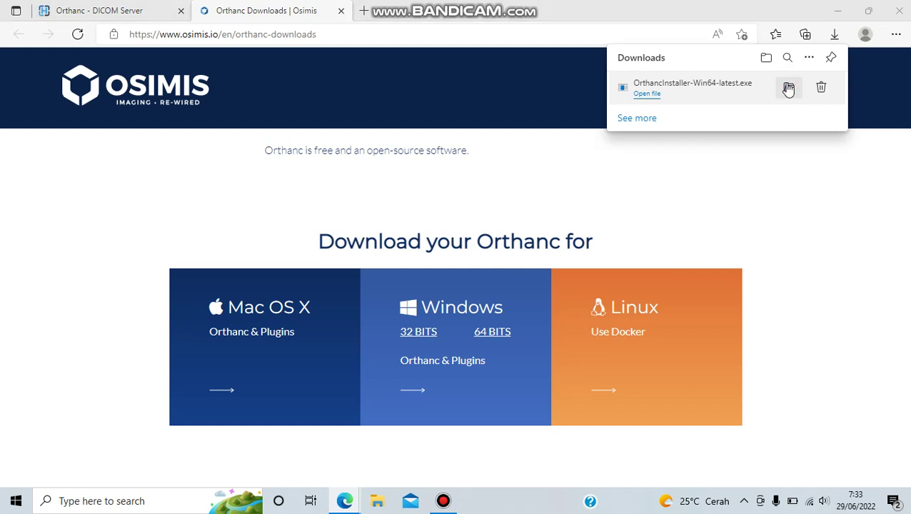
{"action": "left_click", "coordinate": [788, 88]}
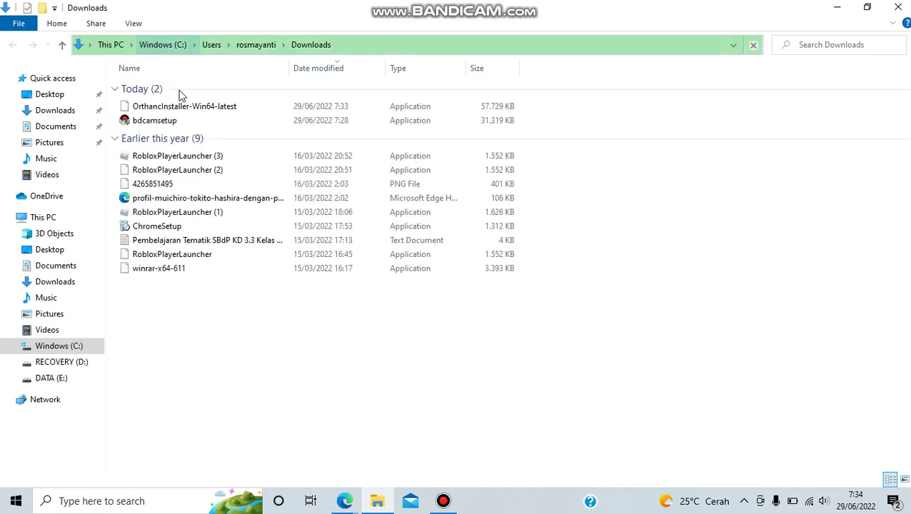
- Launch OrthancInstaller-Win64-latest and allow it to run past the Windows SmartScreen block
{"action": "left_click", "coordinate": [187, 108]}
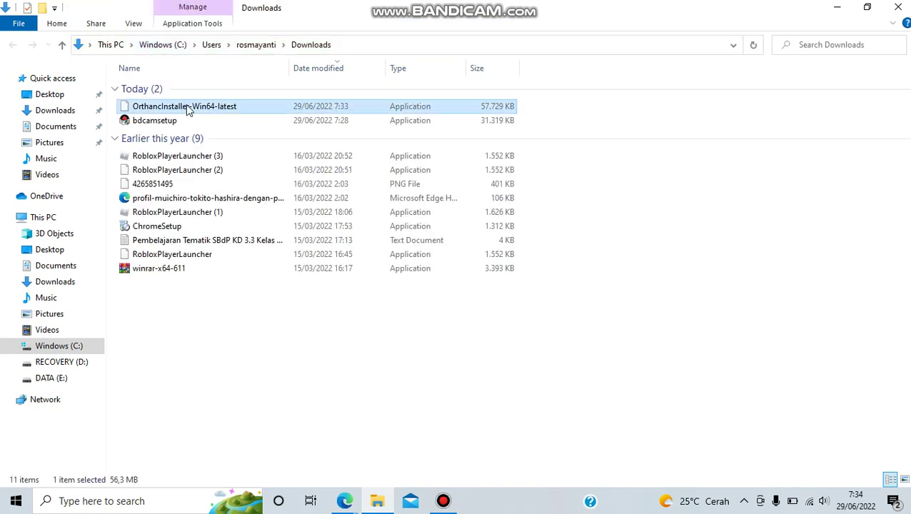
{"action": "double_click", "coordinate": [187, 108]}
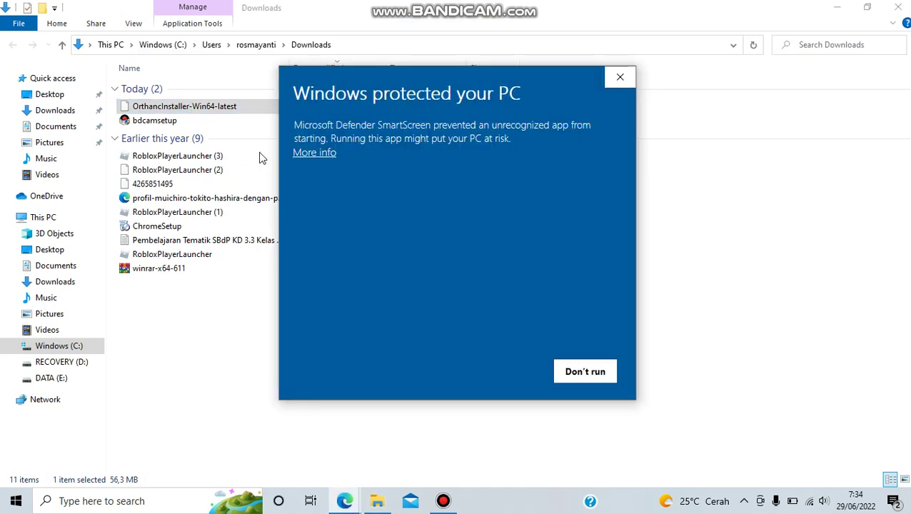
{"action": "left_click", "coordinate": [309, 153]}
{"action": "left_click", "coordinate": [506, 381]}
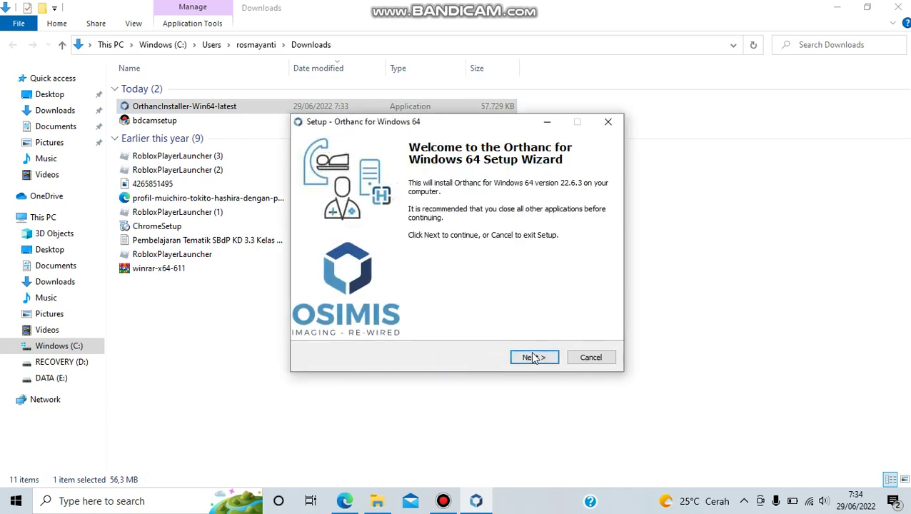
- Accept the Orthanc license agreement and keep the default destination C:\Program Files\Orthanc Server and storage folder C:\Orthanc
{"action": "left_click", "coordinate": [541, 359]}
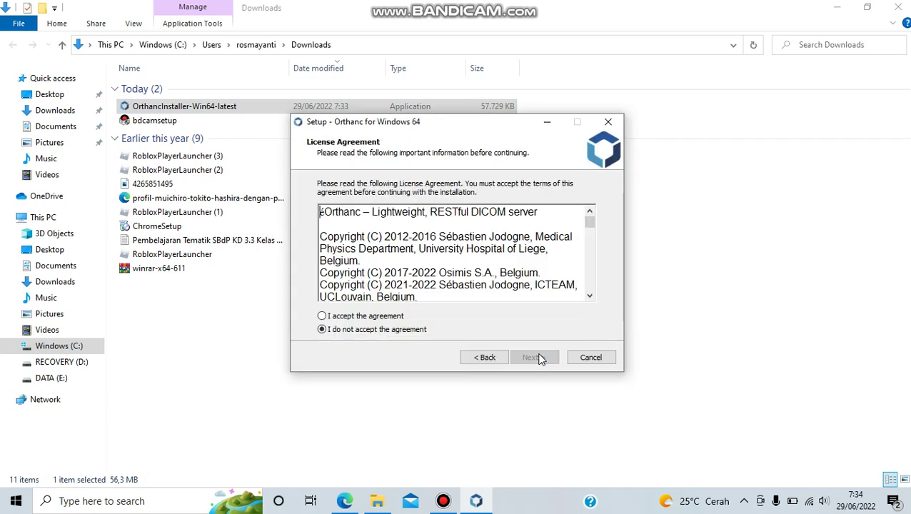
{"action": "left_click", "coordinate": [354, 318]}
{"action": "left_click", "coordinate": [549, 359]}
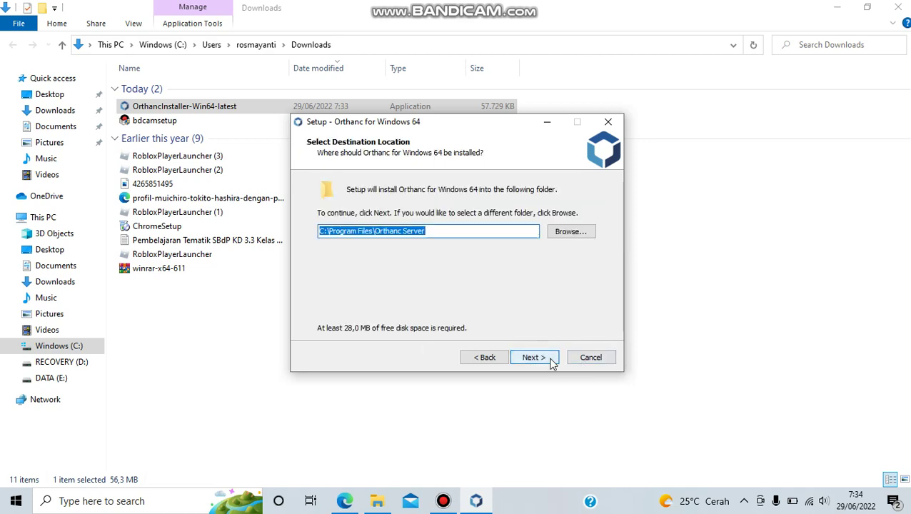
{"action": "left_click", "coordinate": [534, 357]}
{"action": "left_click", "coordinate": [550, 363]}
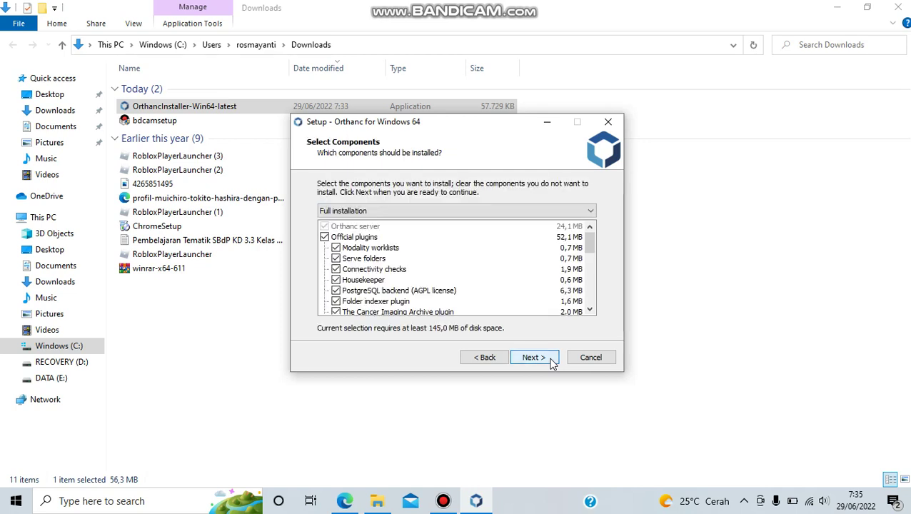
- Keep the full installation components and start installing Orthanc for Windows 64
{"action": "left_click", "coordinate": [550, 363]}
{"action": "left_click", "coordinate": [551, 361]}
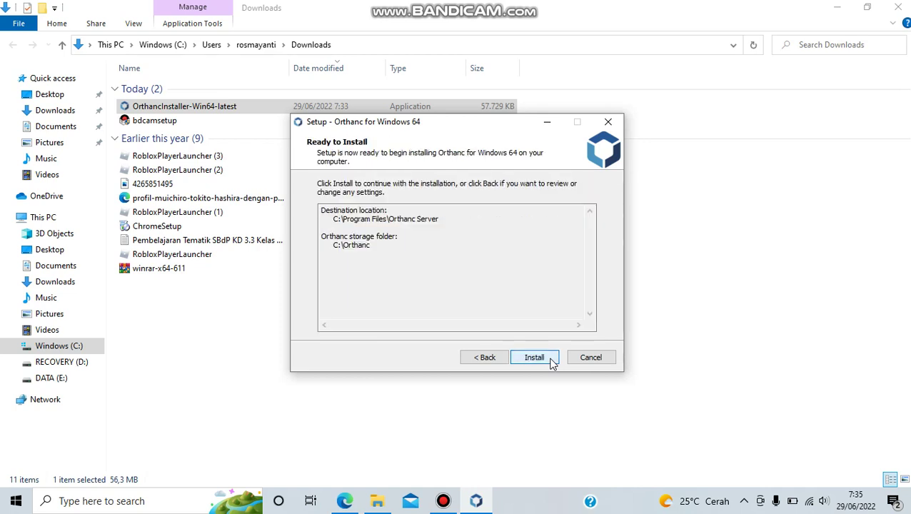
{"action": "left_click", "coordinate": [551, 361]}
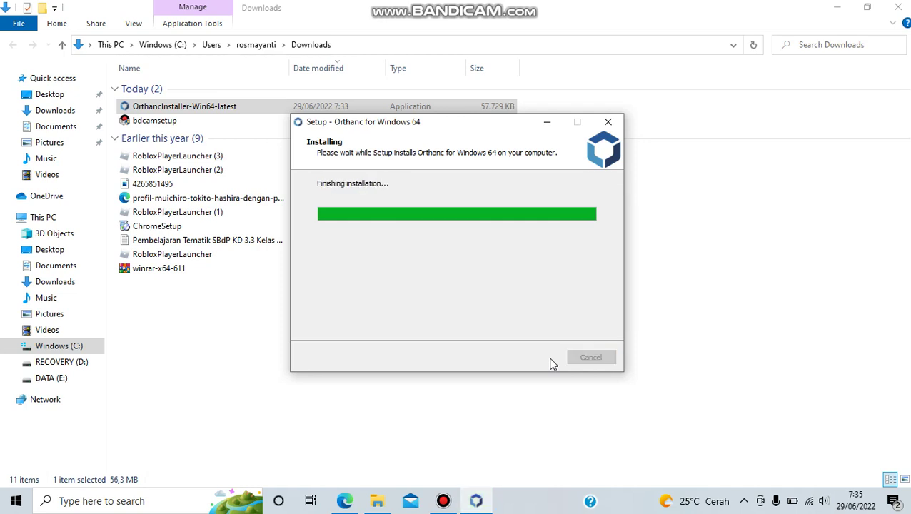
- Close the Downloads folder and browser windows, and finish the Orthanc setup wizard
{"action": "left_click", "coordinate": [899, 7]}
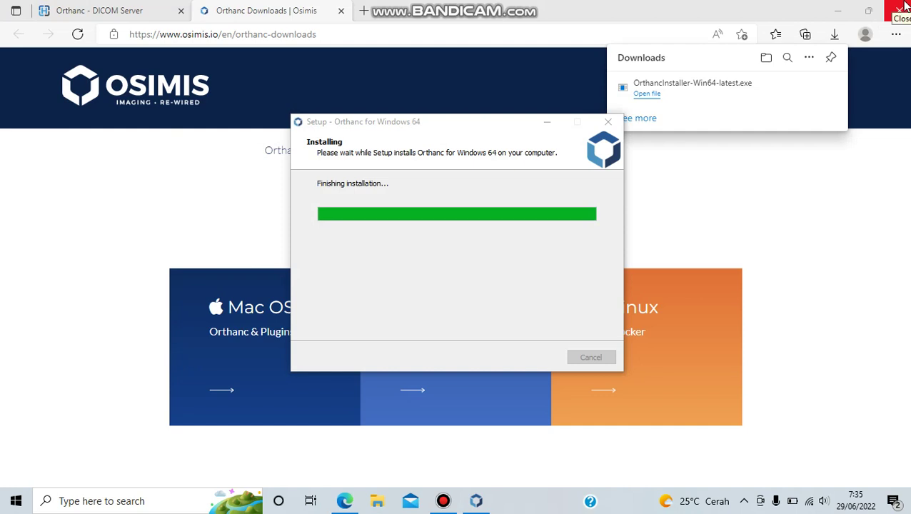
{"action": "left_click", "coordinate": [900, 9]}
{"action": "left_click", "coordinate": [900, 9]}
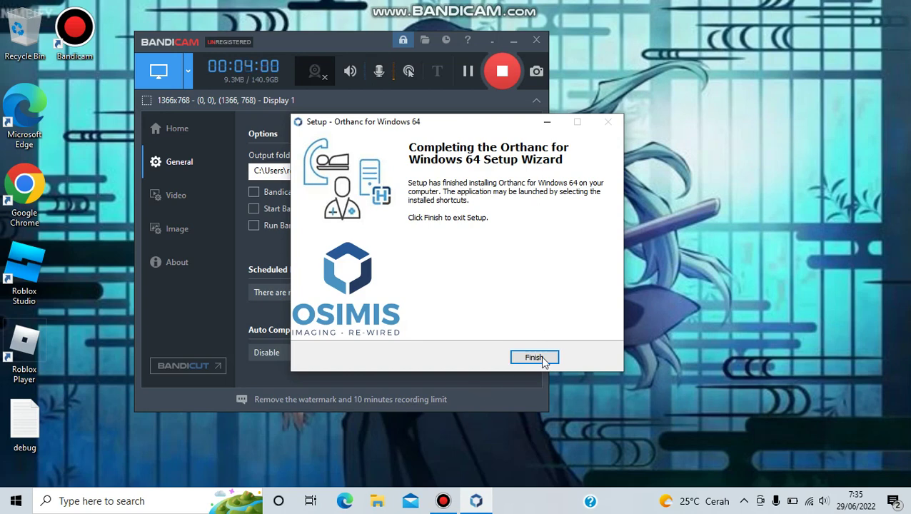
{"action": "left_click", "coordinate": [541, 356]}
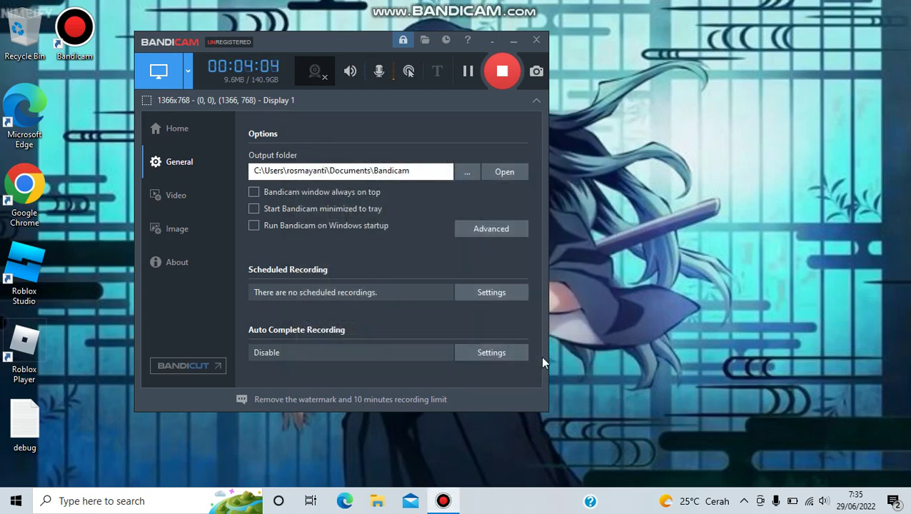
- Search Windows for the installed "orthanc" application
{"action": "left_click", "coordinate": [14, 500]}
{"action": "type", "text": "ort"}
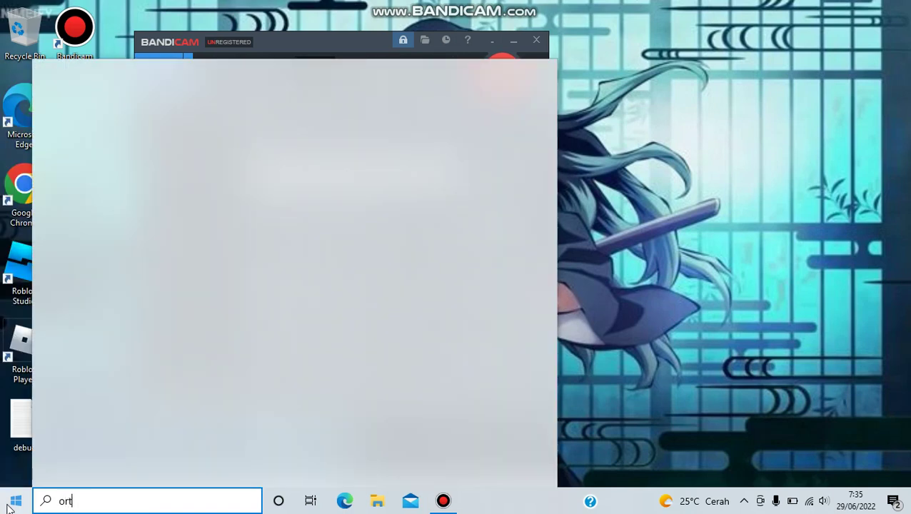
{"action": "type", "text": "han"}
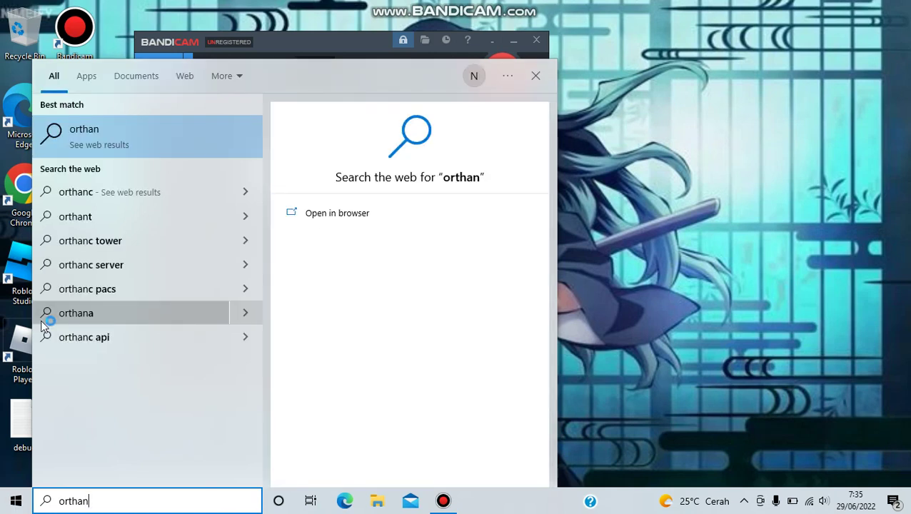
{"action": "type", "text": "c"}
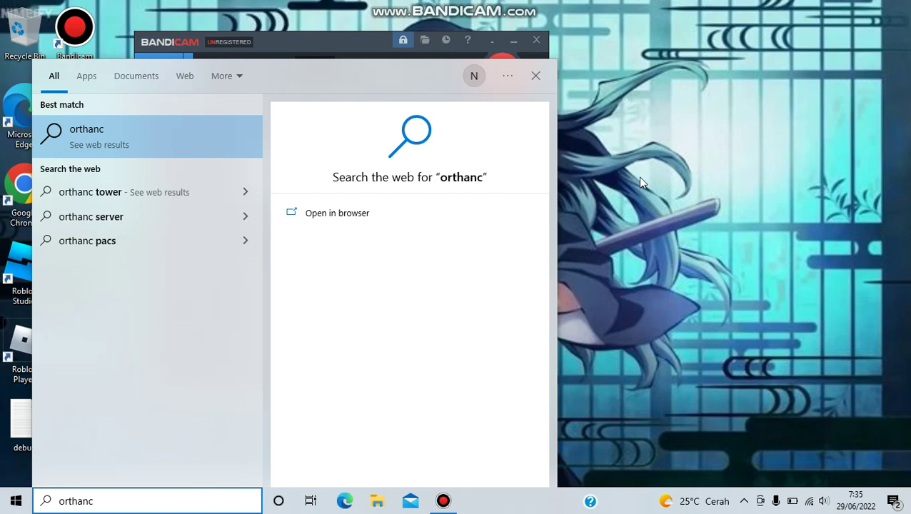
- Dismiss the Windows search results and select the Google Chrome shortcut on the desktop
{"action": "key", "text": "Escape"}
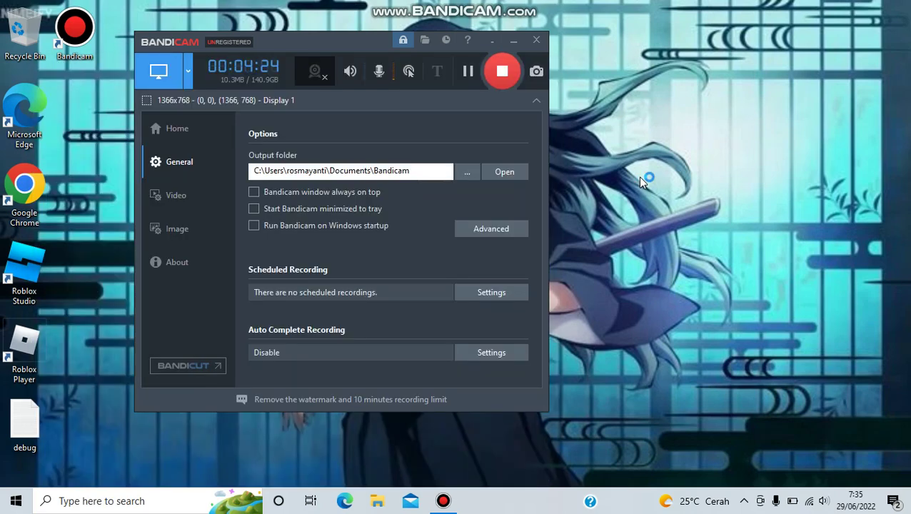
{"action": "left_click", "coordinate": [30, 211]}
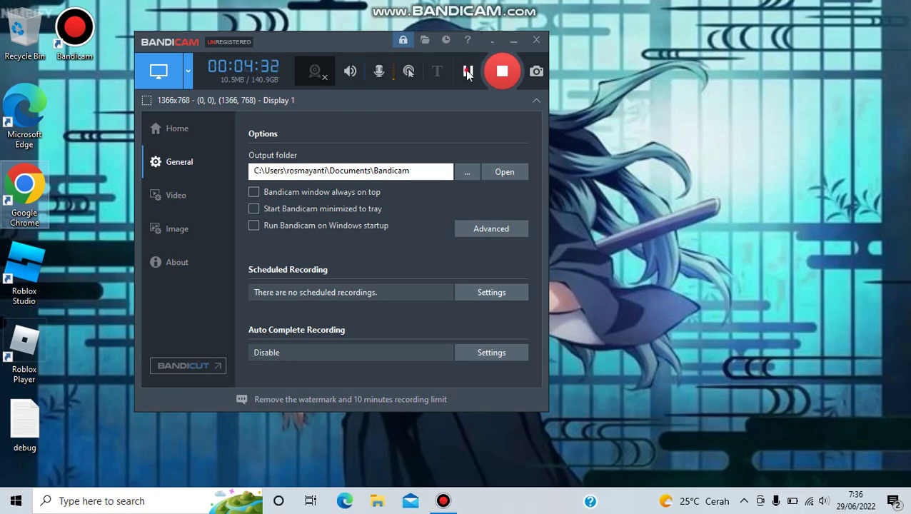
{"action": "left_click", "coordinate": [468, 71]}
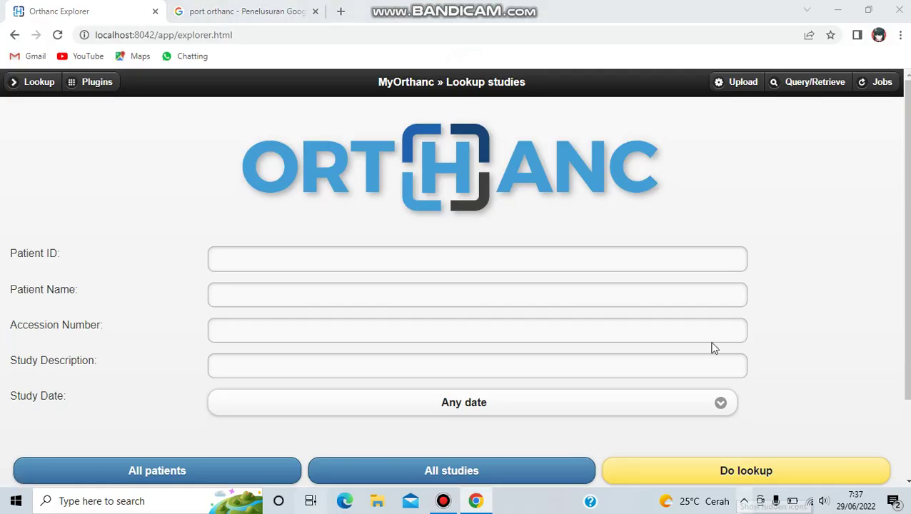
{"action": "left_click", "coordinate": [310, 500]}
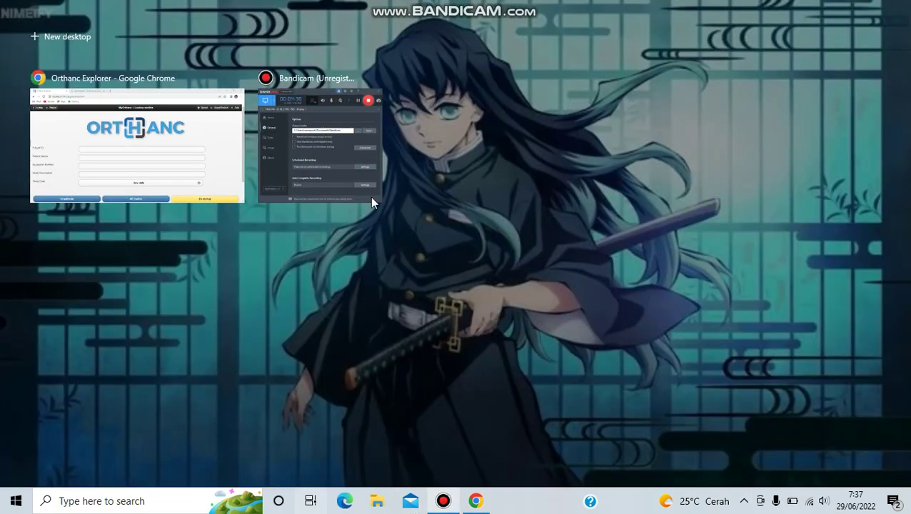
{"action": "left_click", "coordinate": [346, 164]}
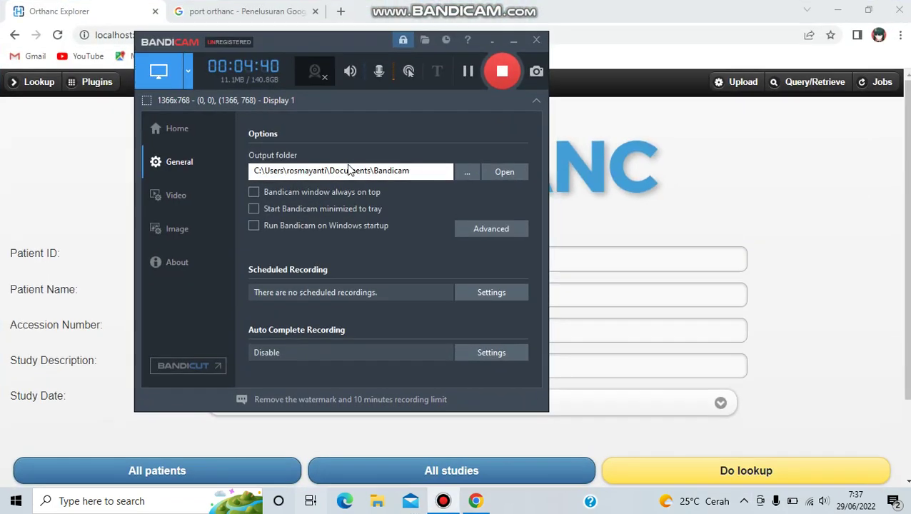
{"action": "key", "text": "alt+Tab"}
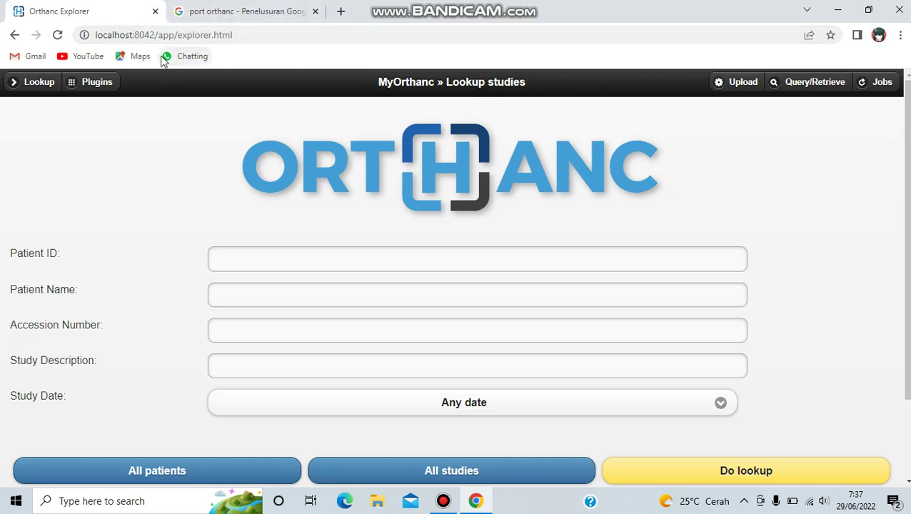
- Look over the Orthanc Explorer study lookup page at localhost:8042/app/explorer.html and close the browser window
{"action": "scroll", "coordinate": [299, 242], "scroll_direction": "down", "scroll_amount": 2}
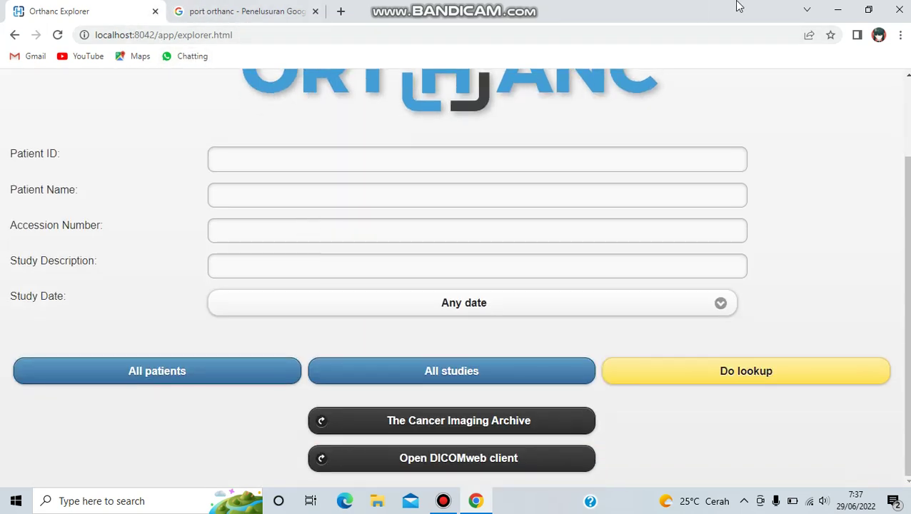
{"action": "left_click", "coordinate": [899, 10]}
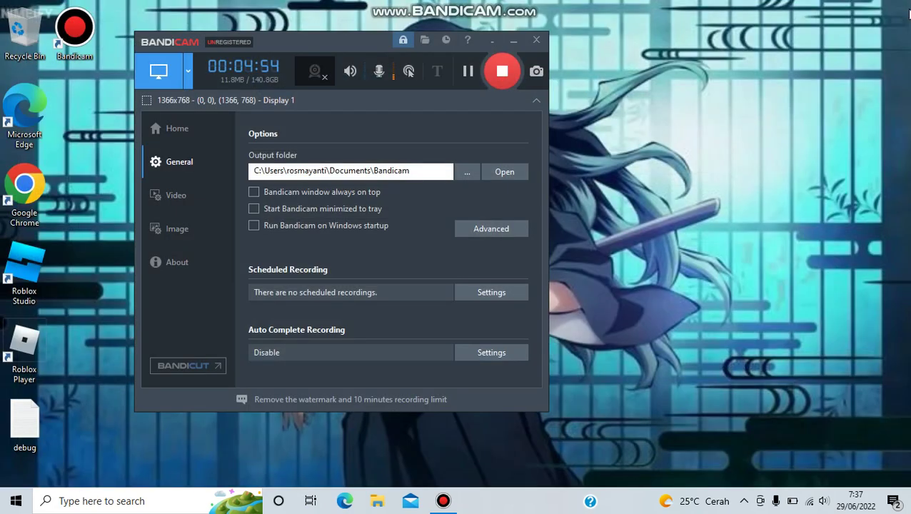